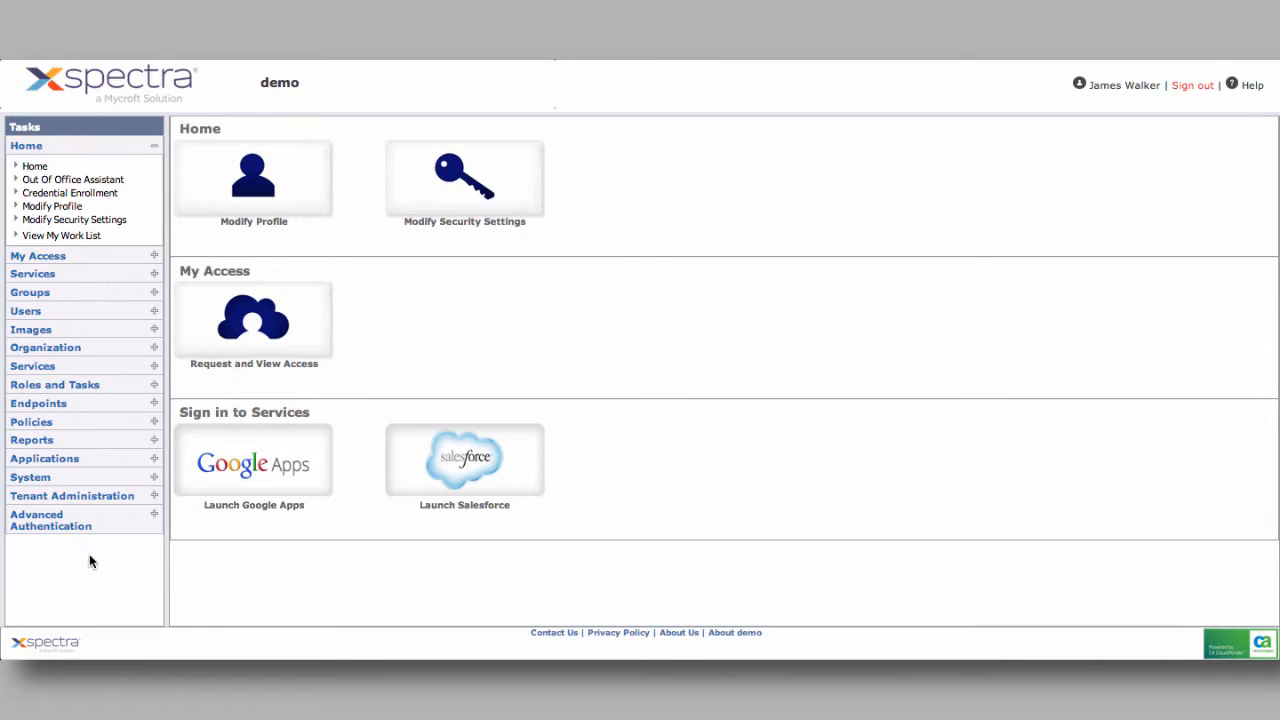
- Start creating a new password policy from the password policy management tasks
left_click(52, 427)
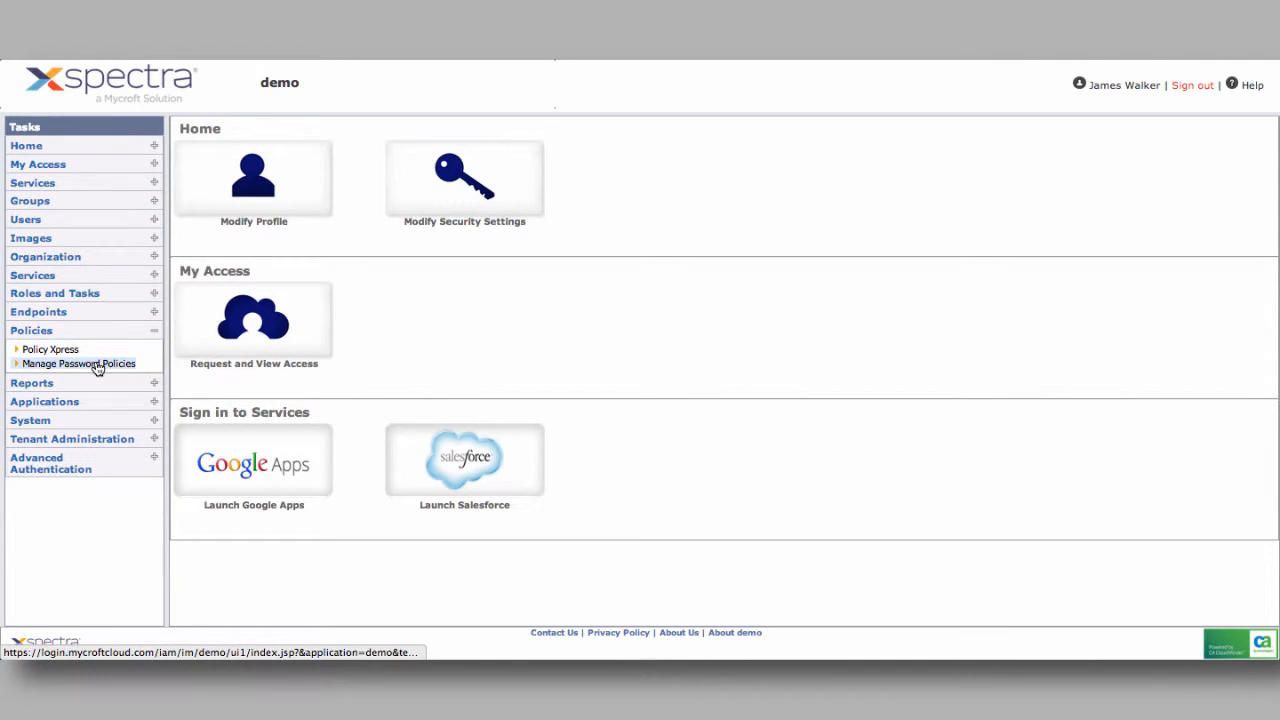
left_click(42, 366)
left_click(98, 391)
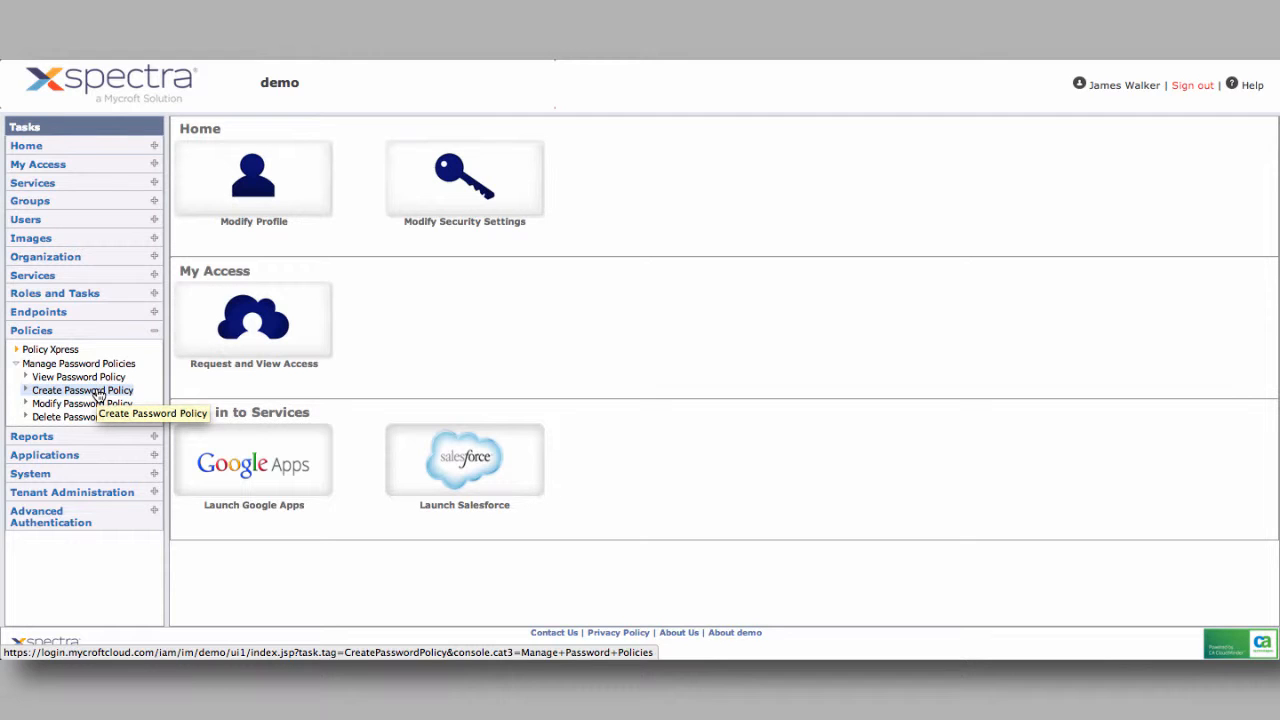
left_click(99, 391)
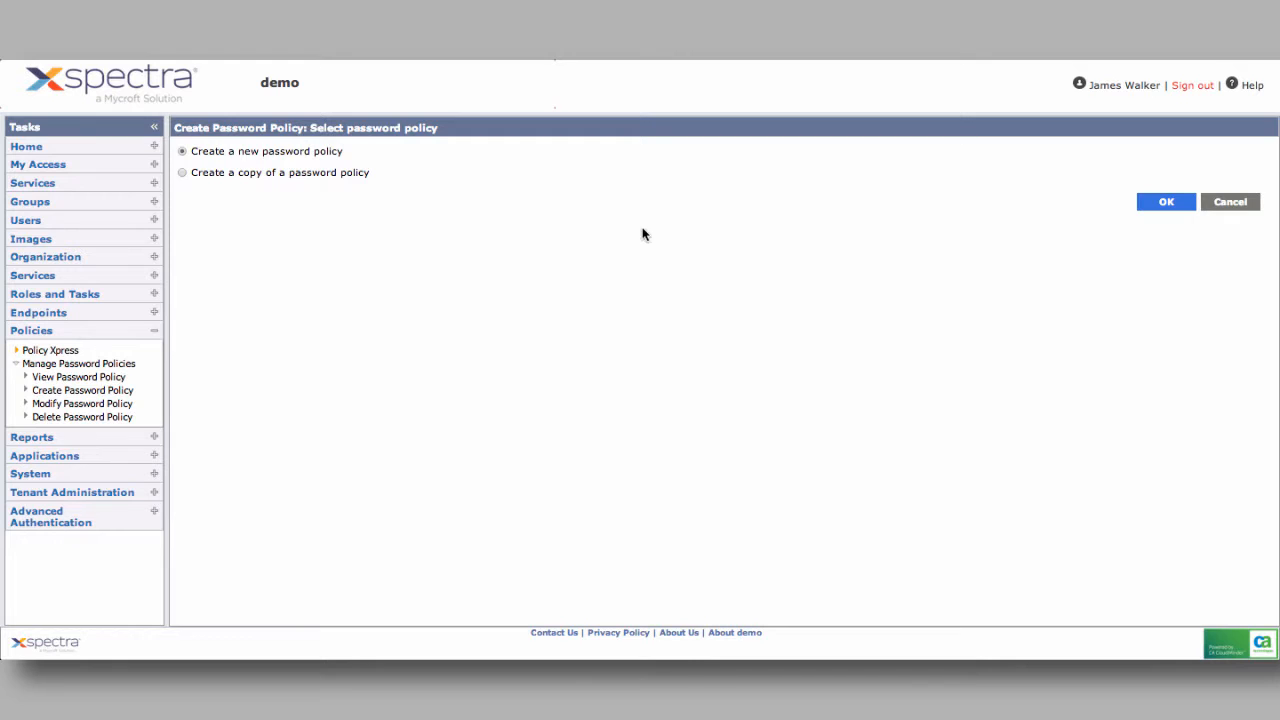
left_click(1178, 204)
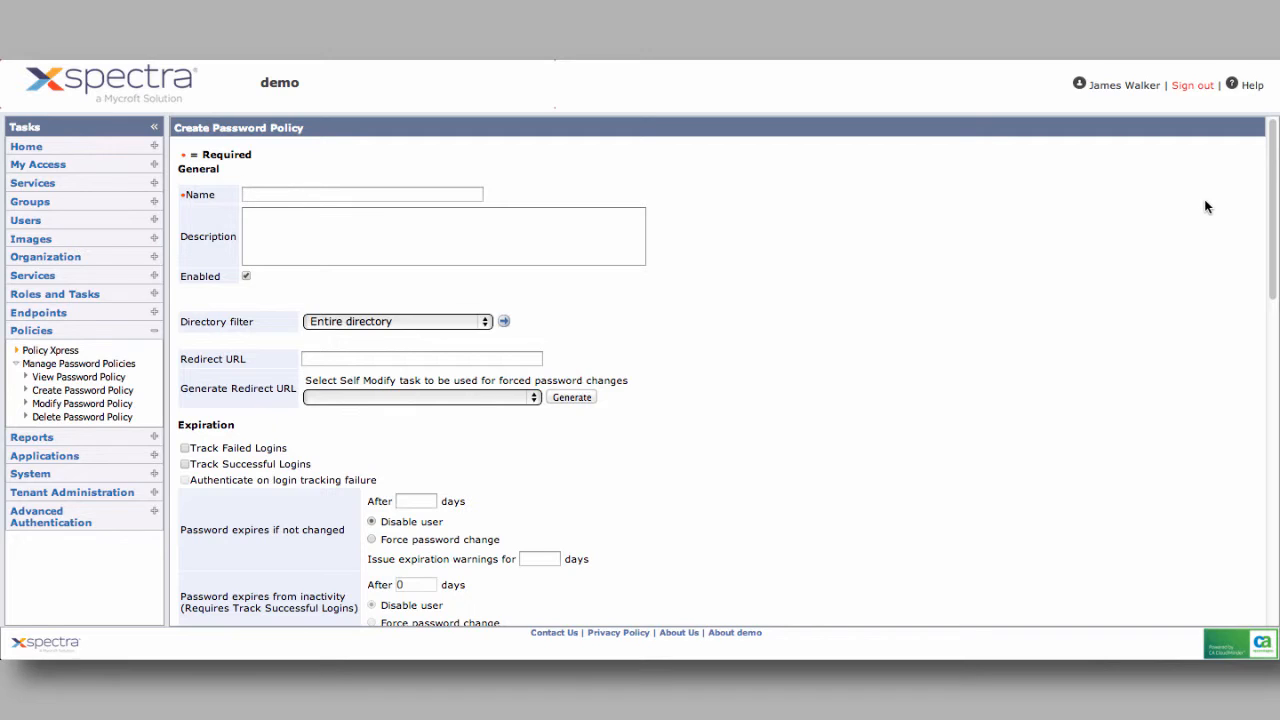
- Name the policy Basic Password and keep its directory filter on Entire directory
type("Basi")
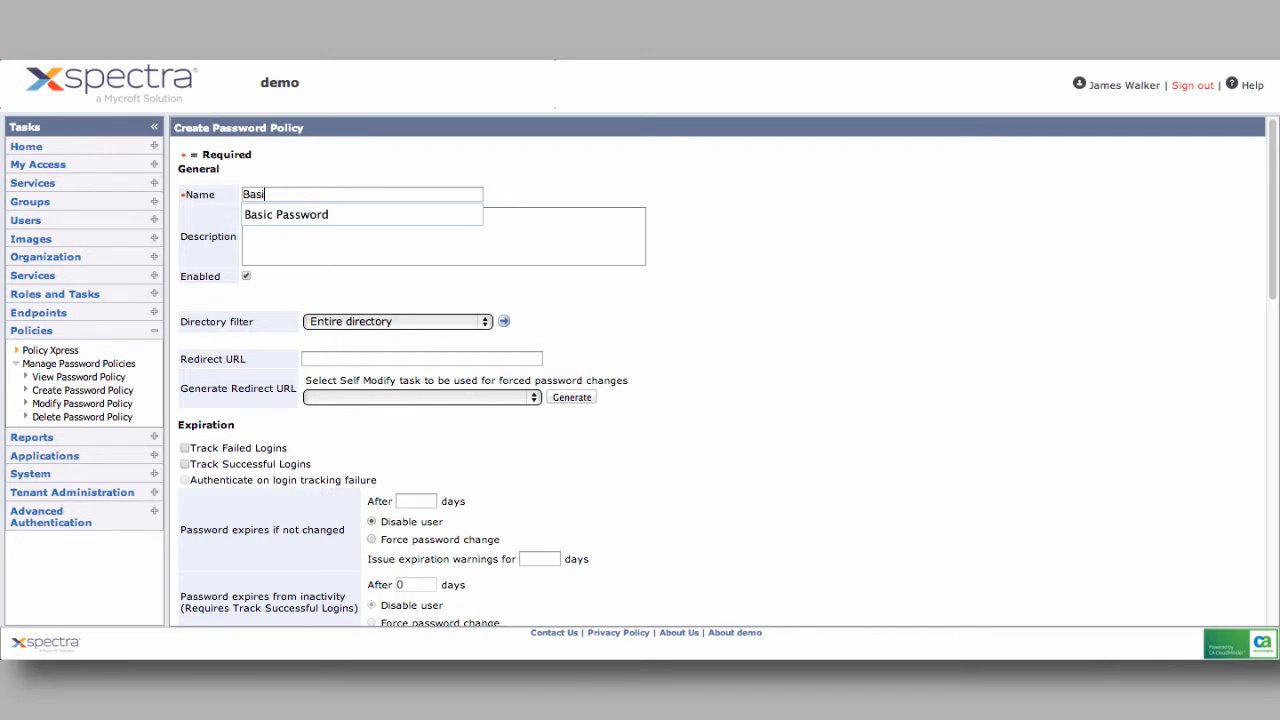
key("Down")
key("Return")
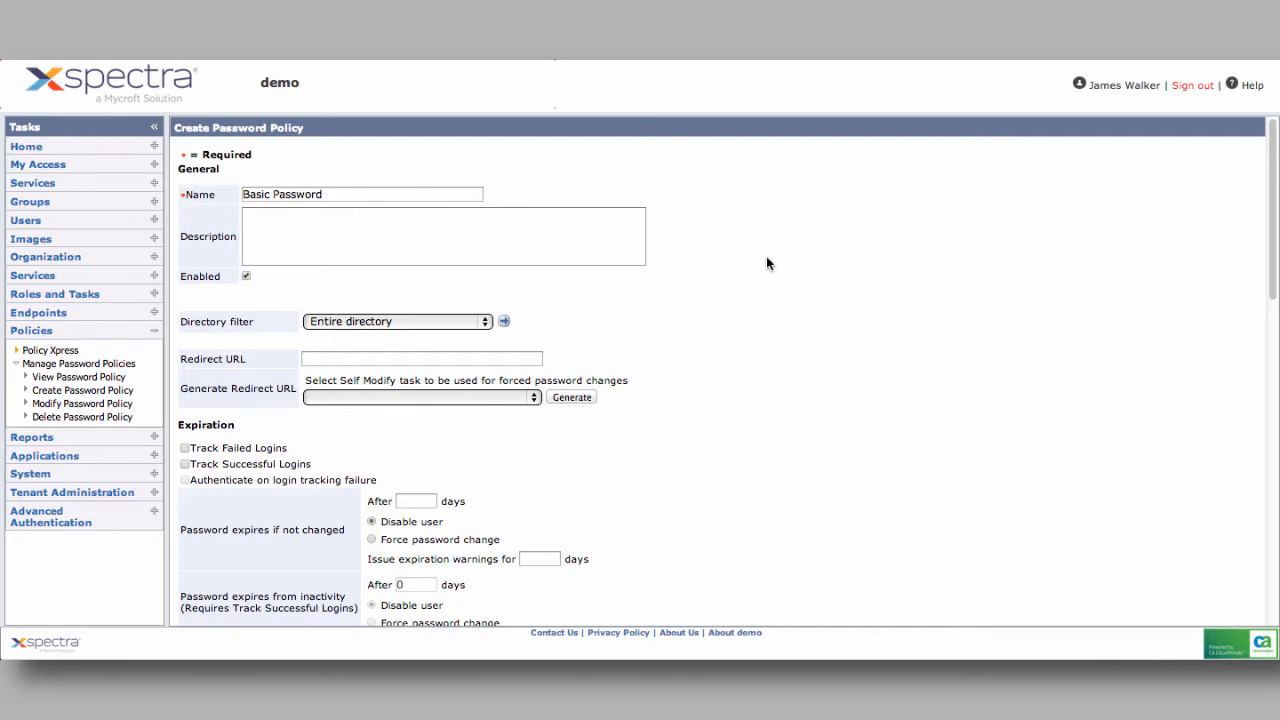
left_click(351, 241)
scroll(630, 330, "down", 3)
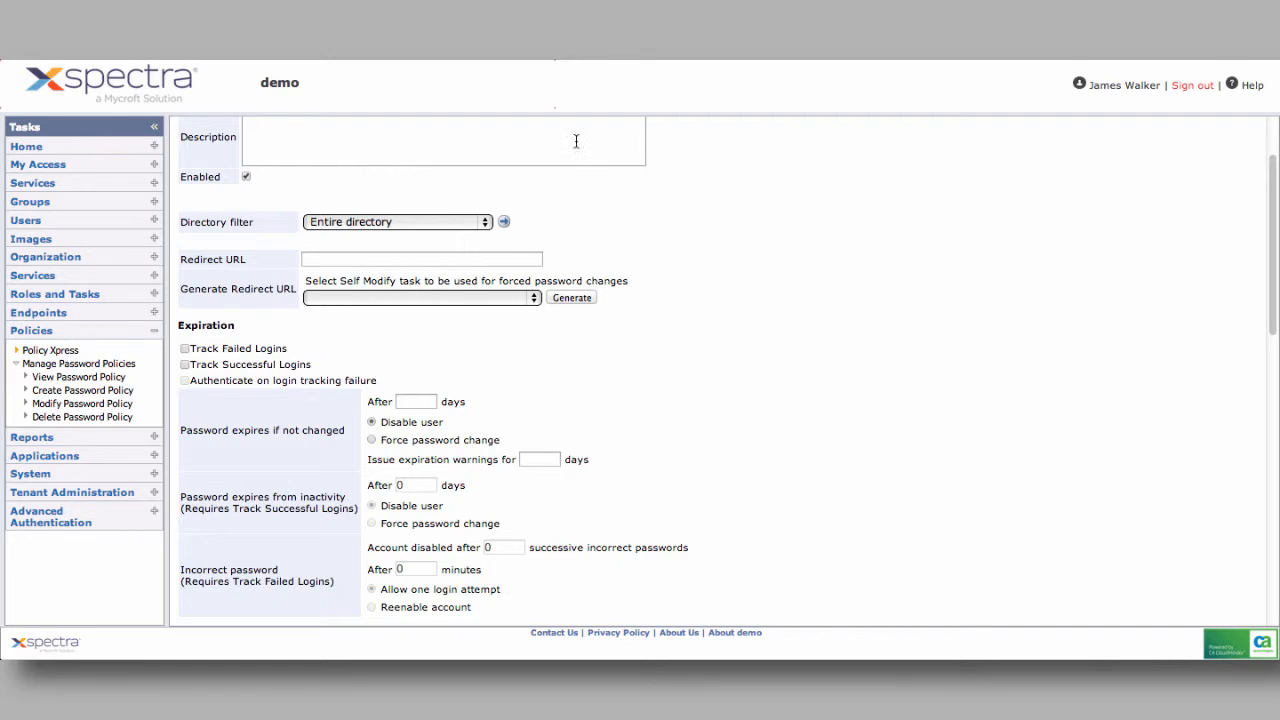
scroll(614, 229, "up", 2)
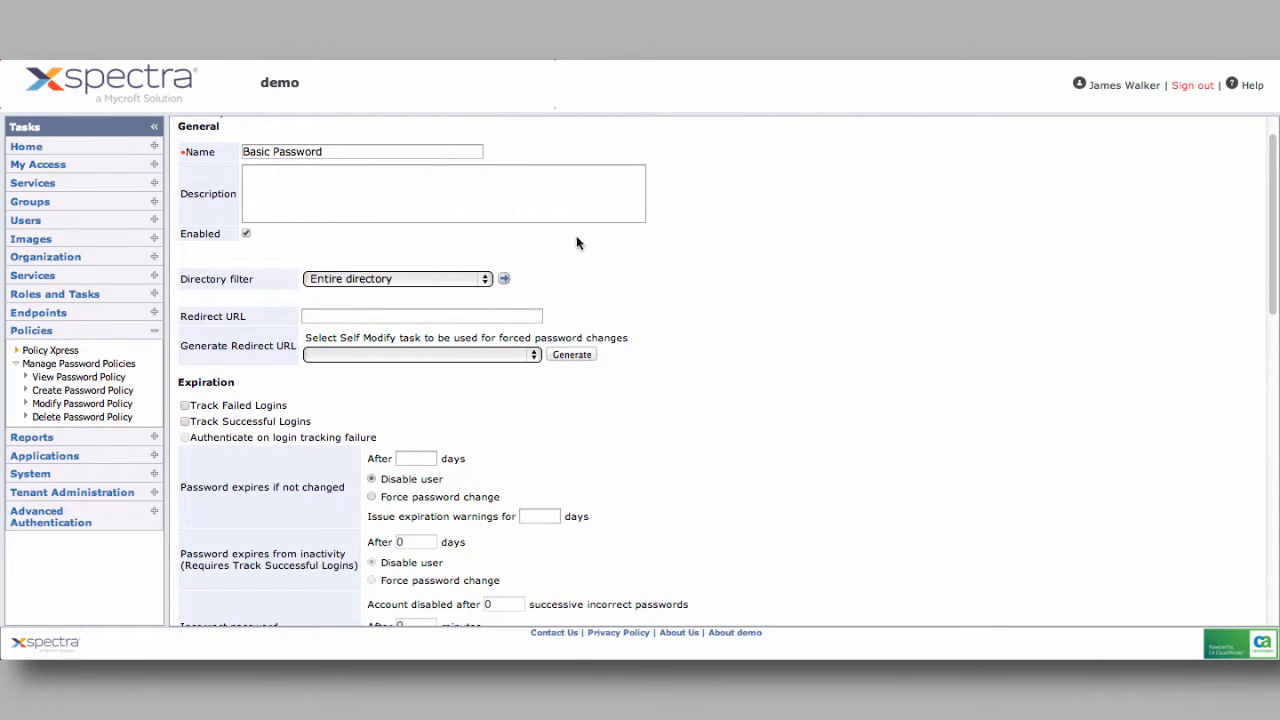
left_click(488, 280)
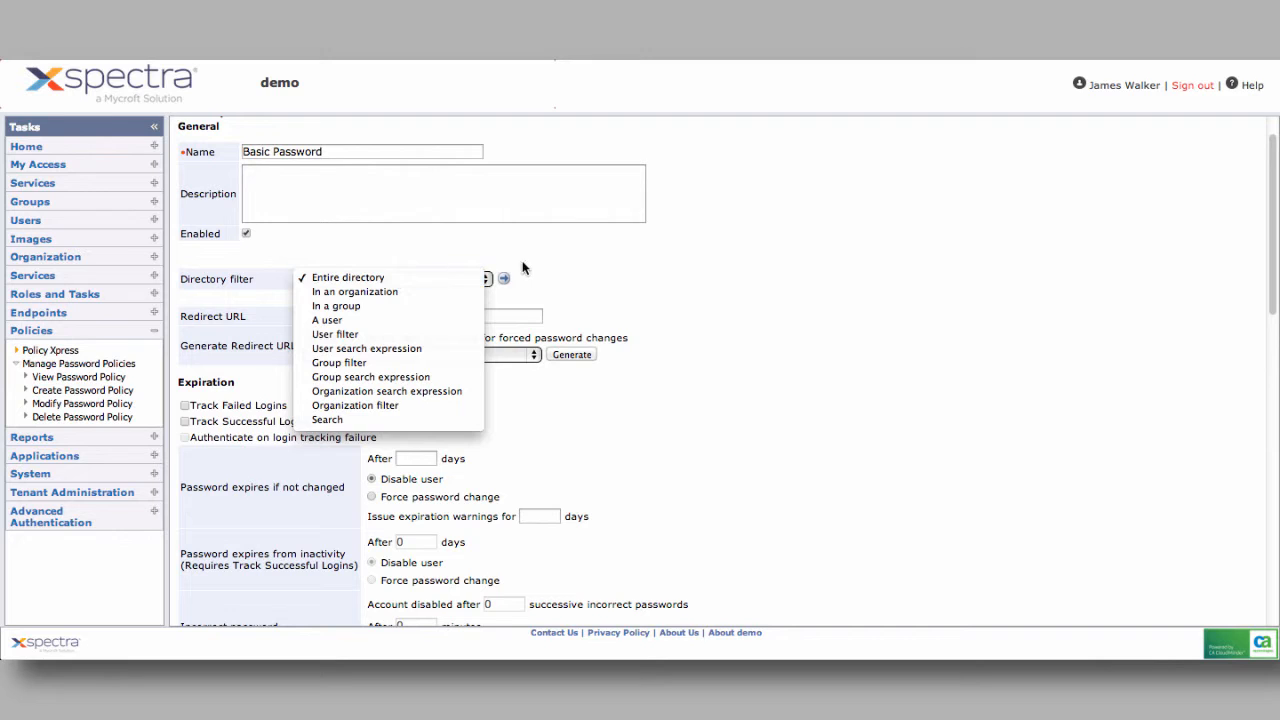
left_click(679, 280)
- Enable Track Failed Logins, Track Successful Logins and Authenticate on login tracking failure for the policy
scroll(684, 292, "down", 5)
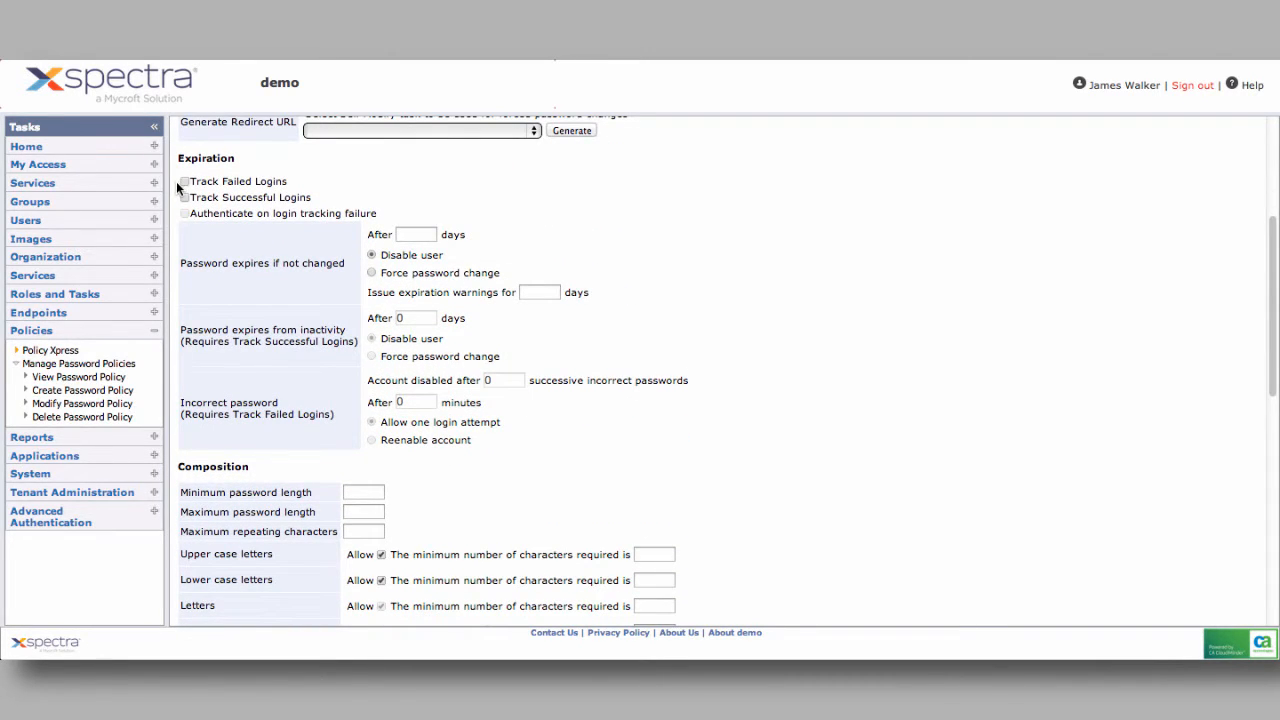
left_click(184, 181)
left_click(184, 197)
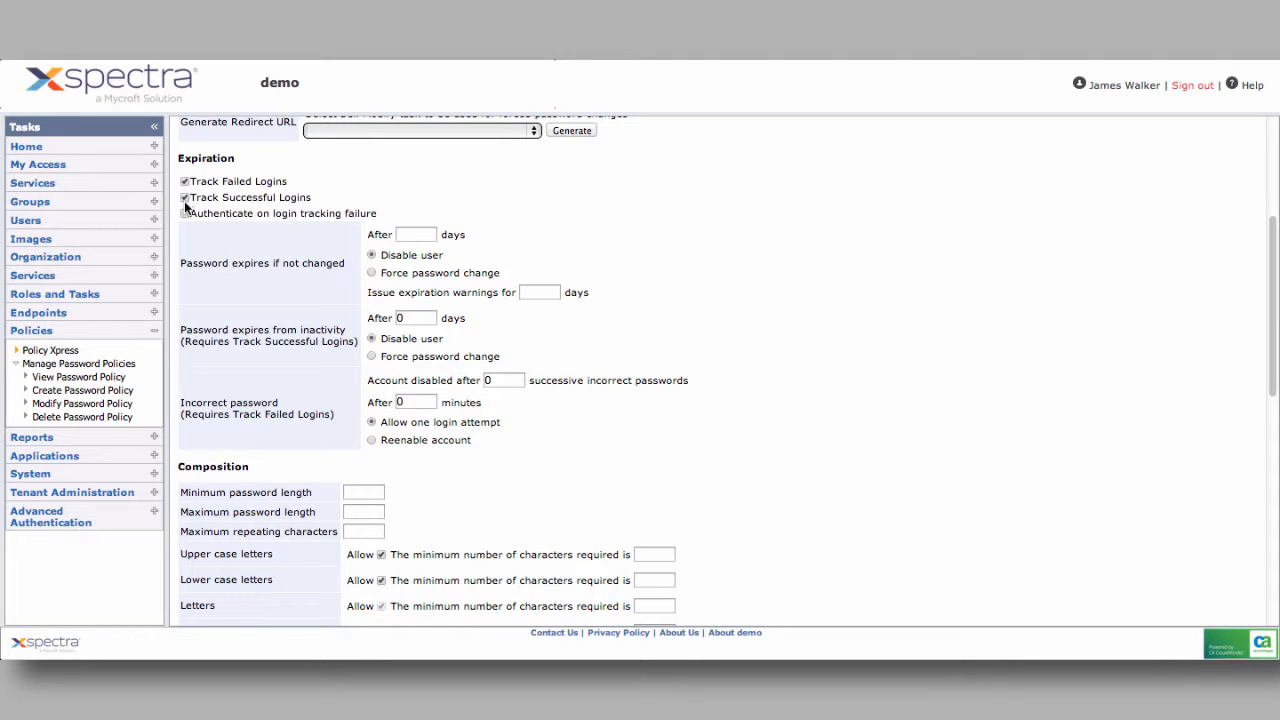
left_click(184, 213)
- Make unchanged passwords expire after 90 days with a forced password change and 5 days of expiration warnings
type("90")
left_click(371, 272)
type("5")
scroll(645, 297, "down", 2)
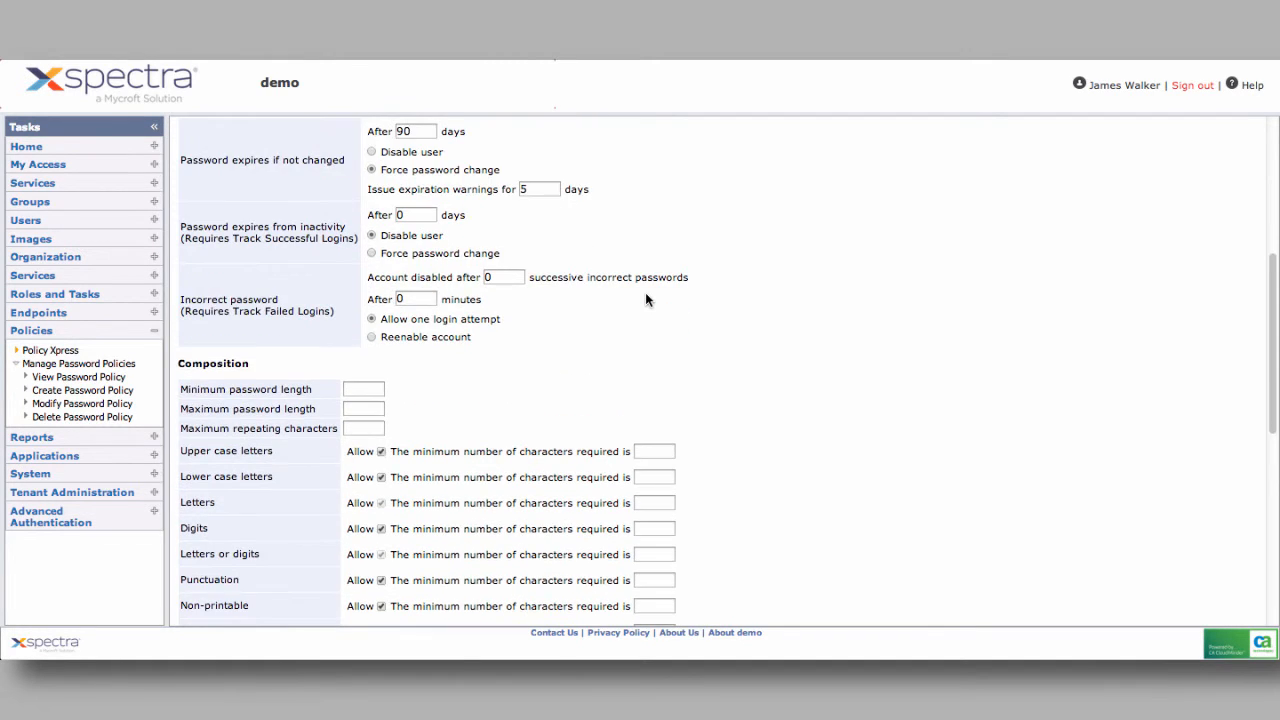
- Set passwords to expire from inactivity after 180 days
double_click(412, 215)
type("1")
type("90")
key("BackSpace")
key("BackSpace")
type("80")
left_click(559, 225)
- Disable accounts after 3 successive incorrect passwords and reenable them after 15 minutes
scroll(590, 300, "down", 1)
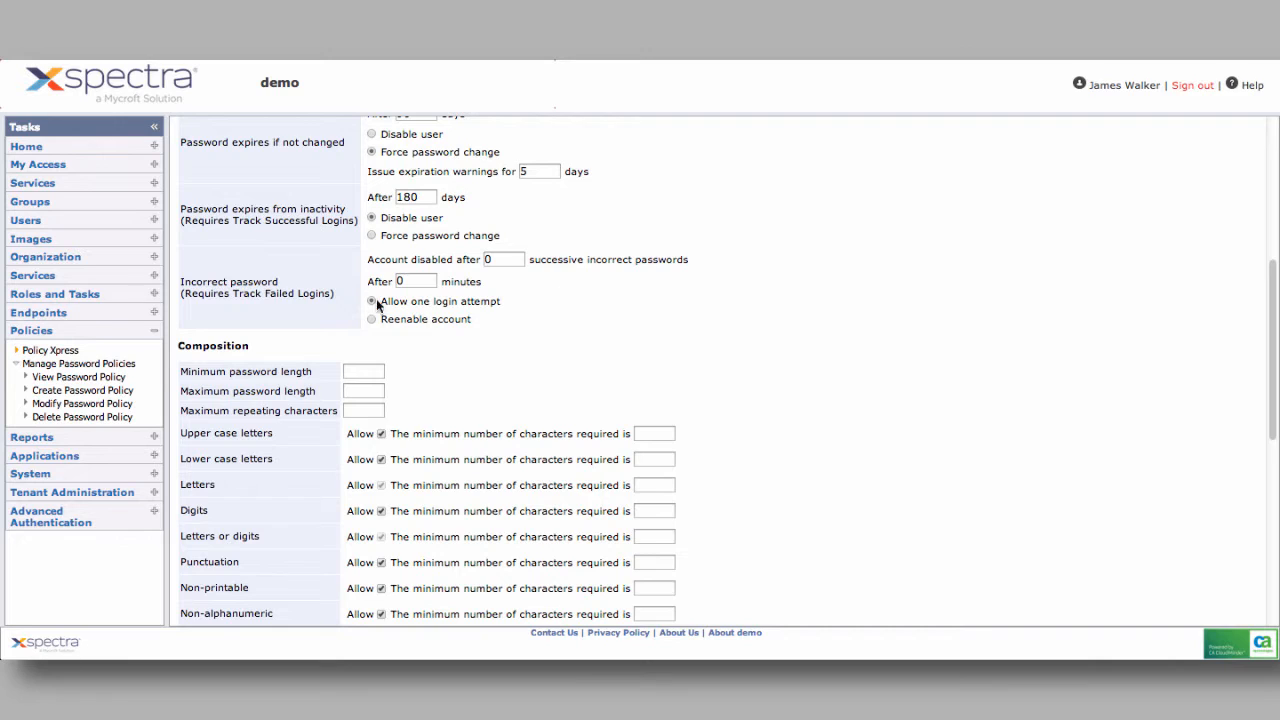
double_click(508, 259)
type("3")
double_click(391, 281)
type("1")
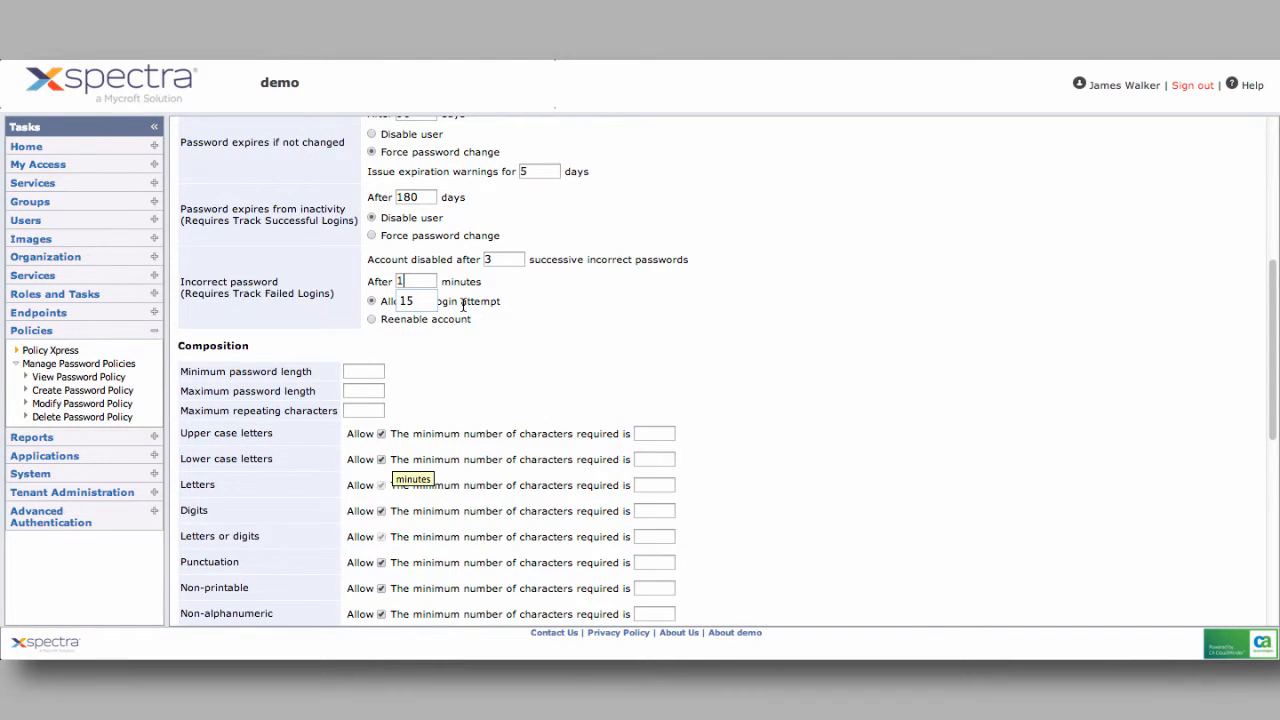
type("5")
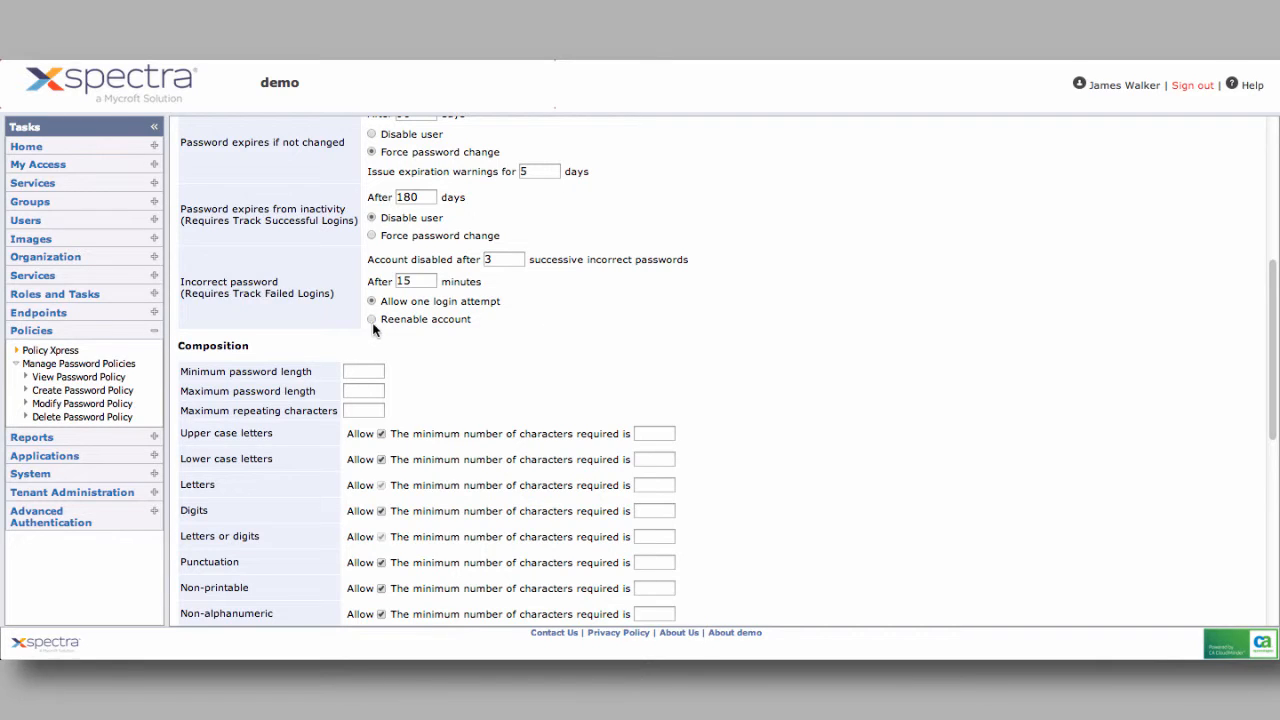
left_click(371, 319)
- Set the minimum password length to 5 and the maximum password length to 16
scroll(636, 330, "down", 3)
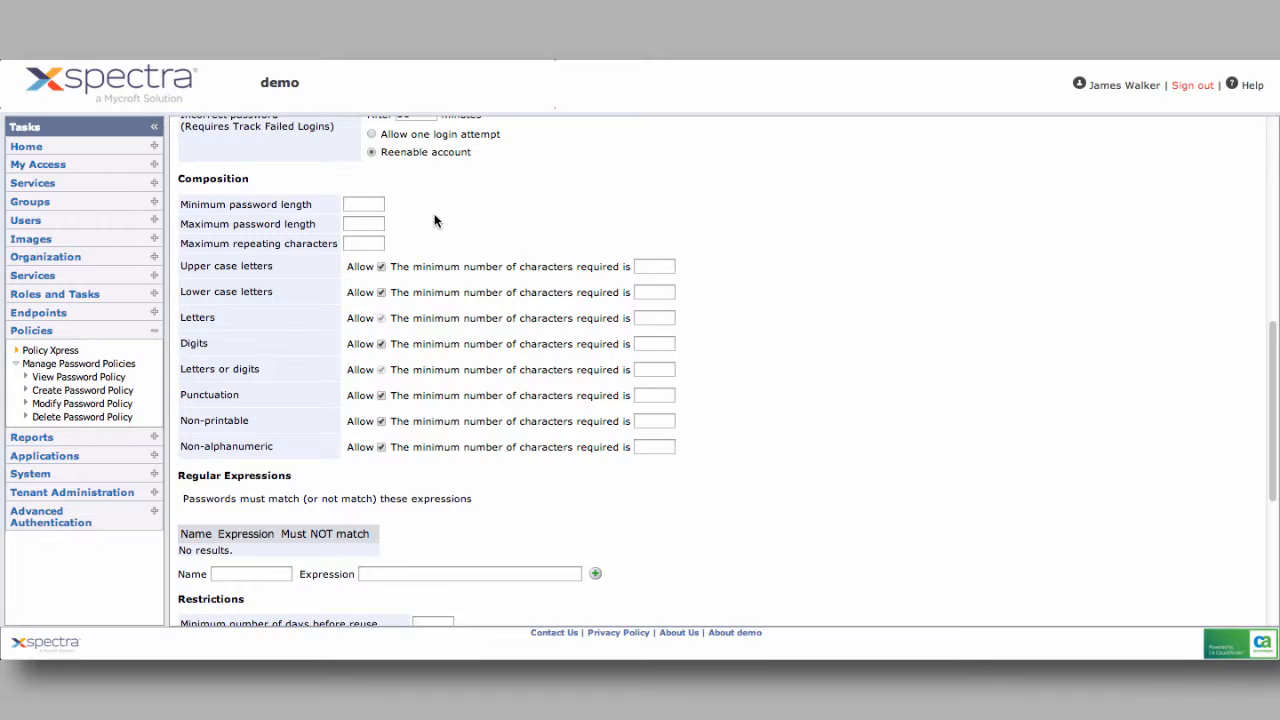
left_click(357, 202)
type("5")
key("Tab")
type("16")
- Require passwords to be 100 percent different from the last one and set the case option to Force upper case
scroll(864, 402, "down", 6)
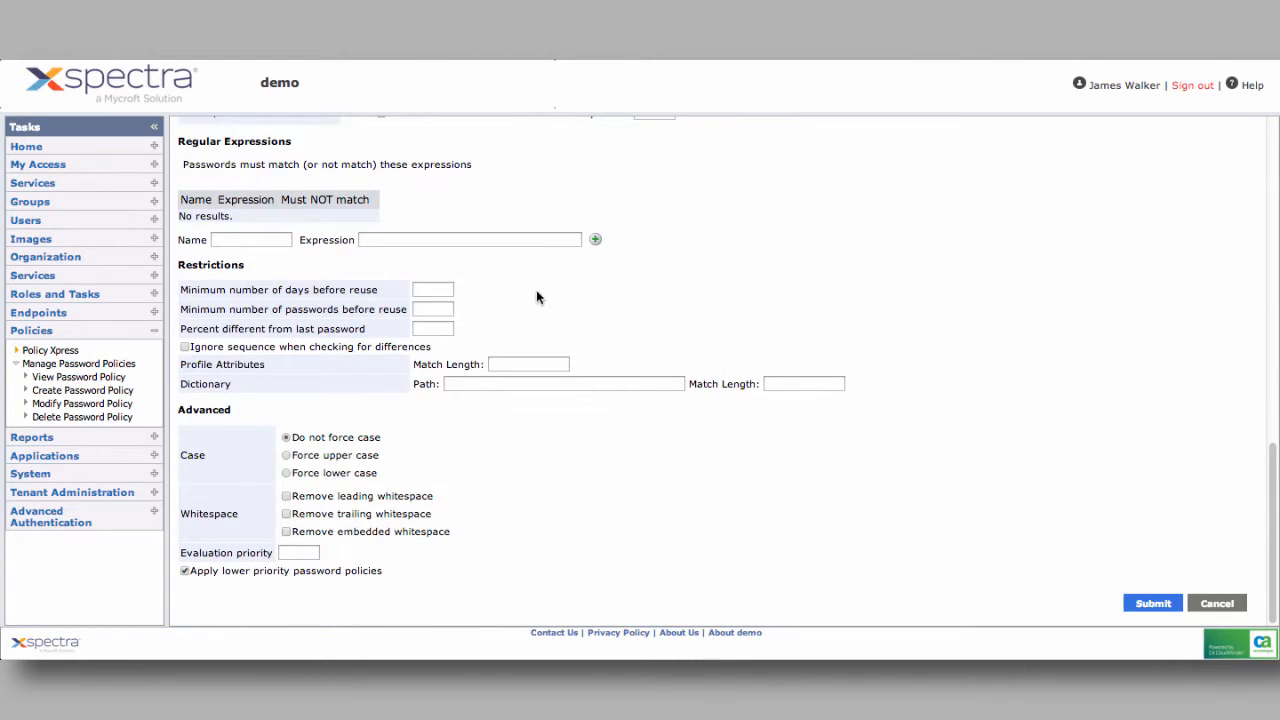
left_click(430, 289)
left_click(428, 309)
left_click(436, 328)
type("100")
right_click(573, 331)
left_click(654, 287)
scroll(985, 375, "up", 1)
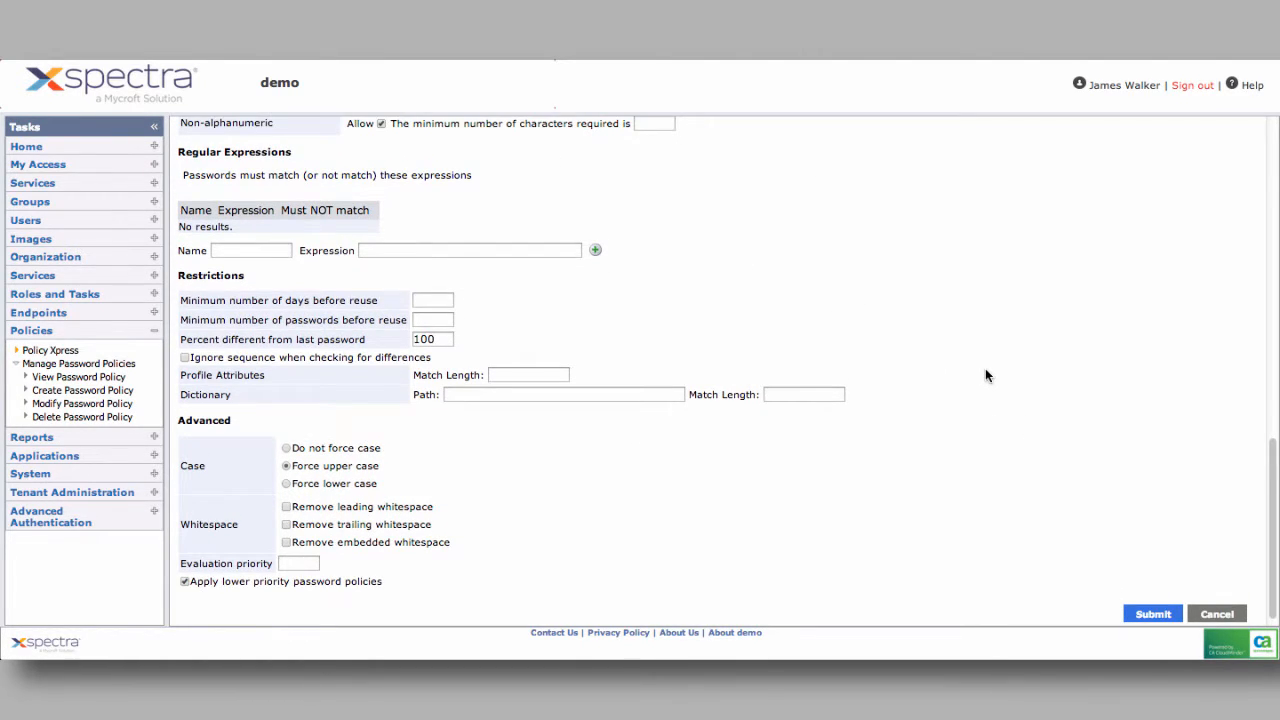